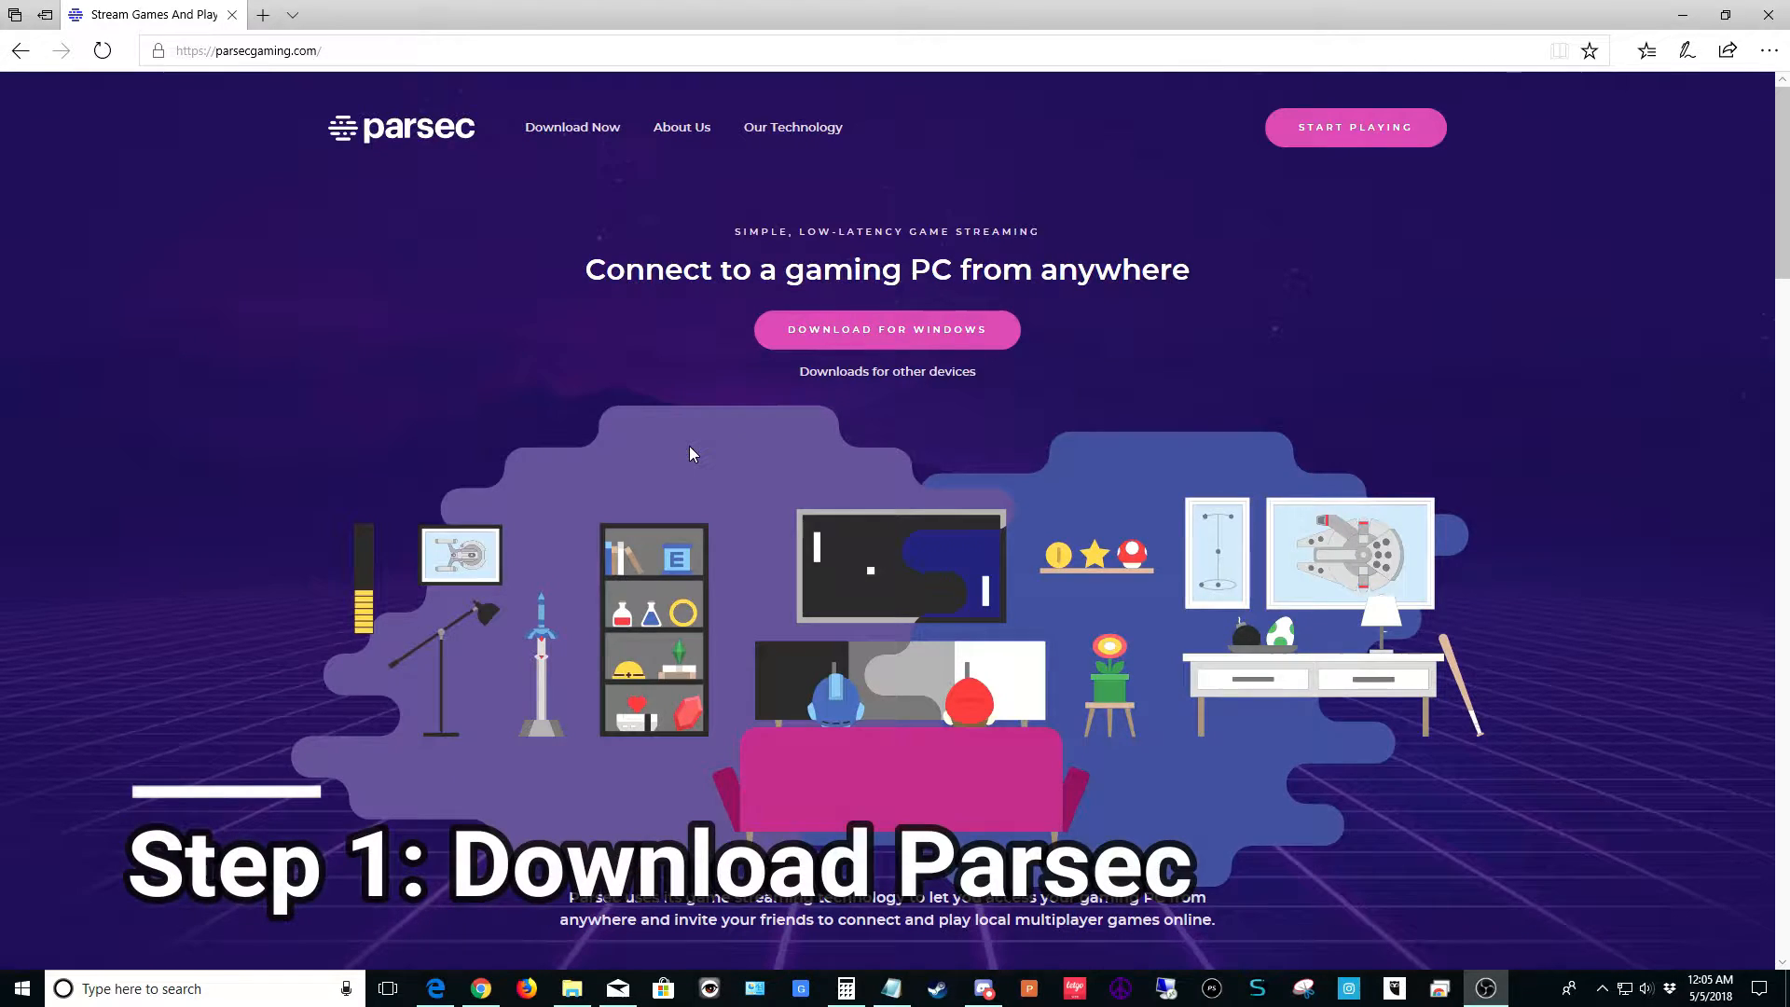
Download the Windows installer and save it via the Edge download bar
left_click(892, 337)
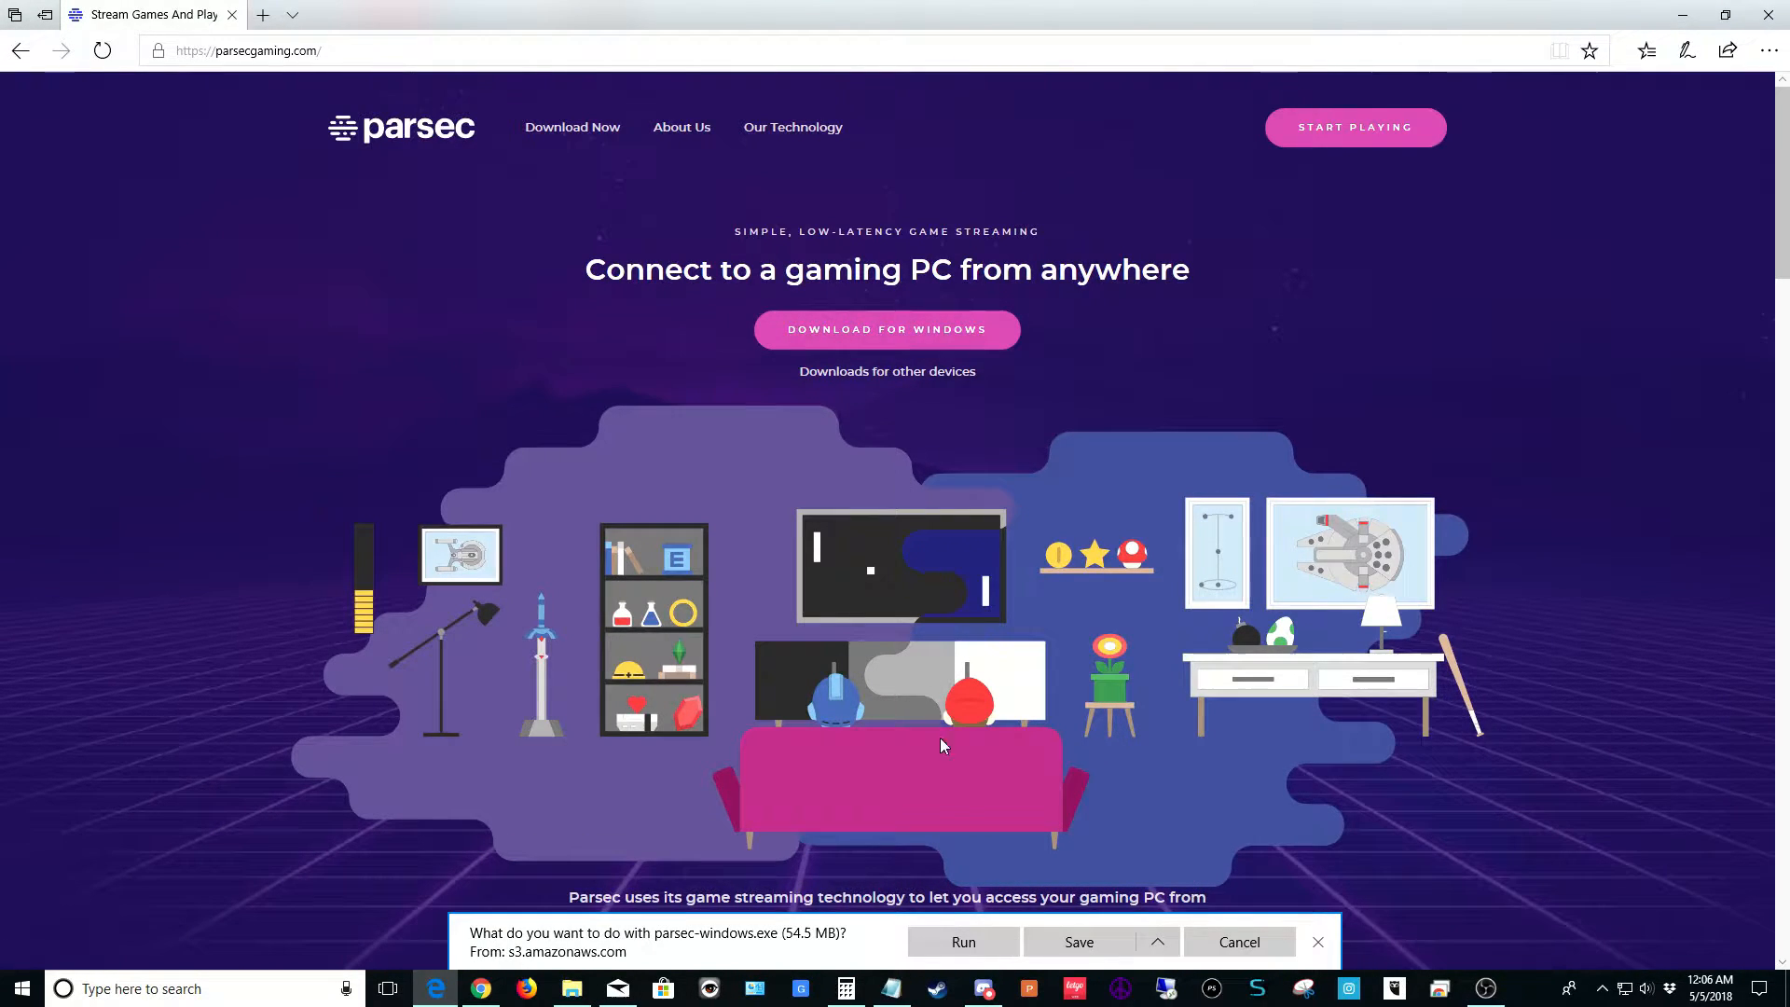
left_click(1079, 942)
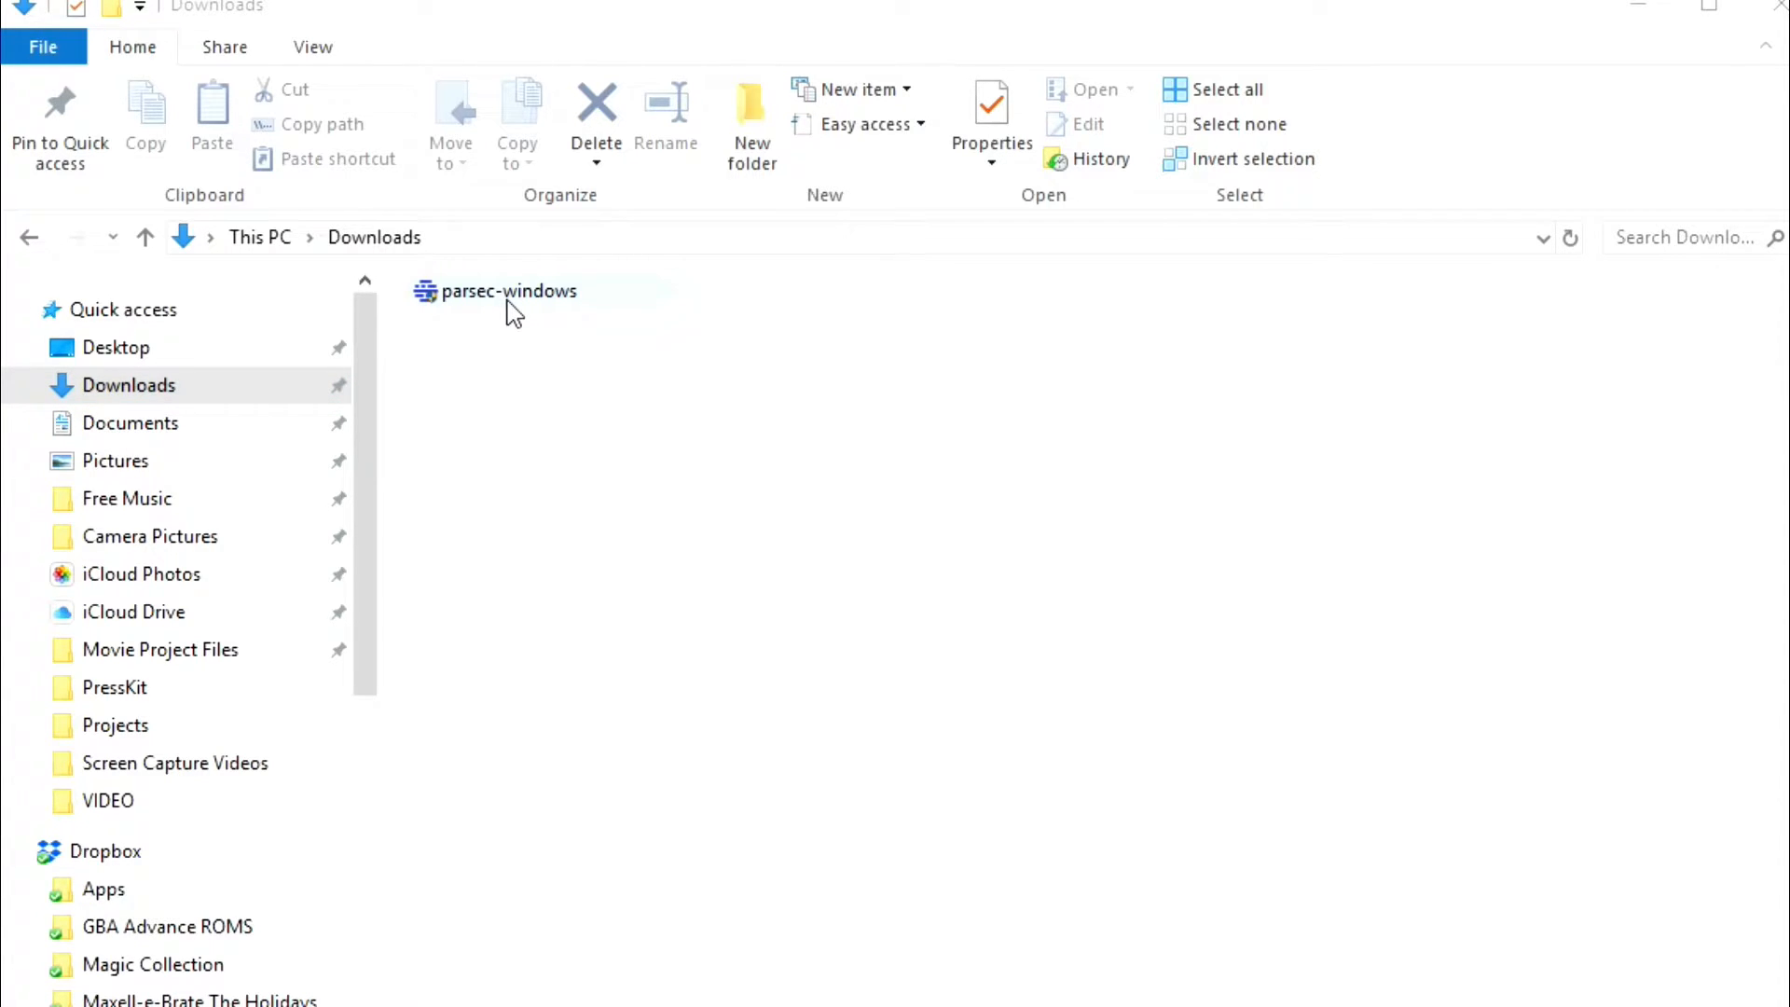
Run parsec-windows from Downloads and answer Yes to controller support
double_click(510, 291)
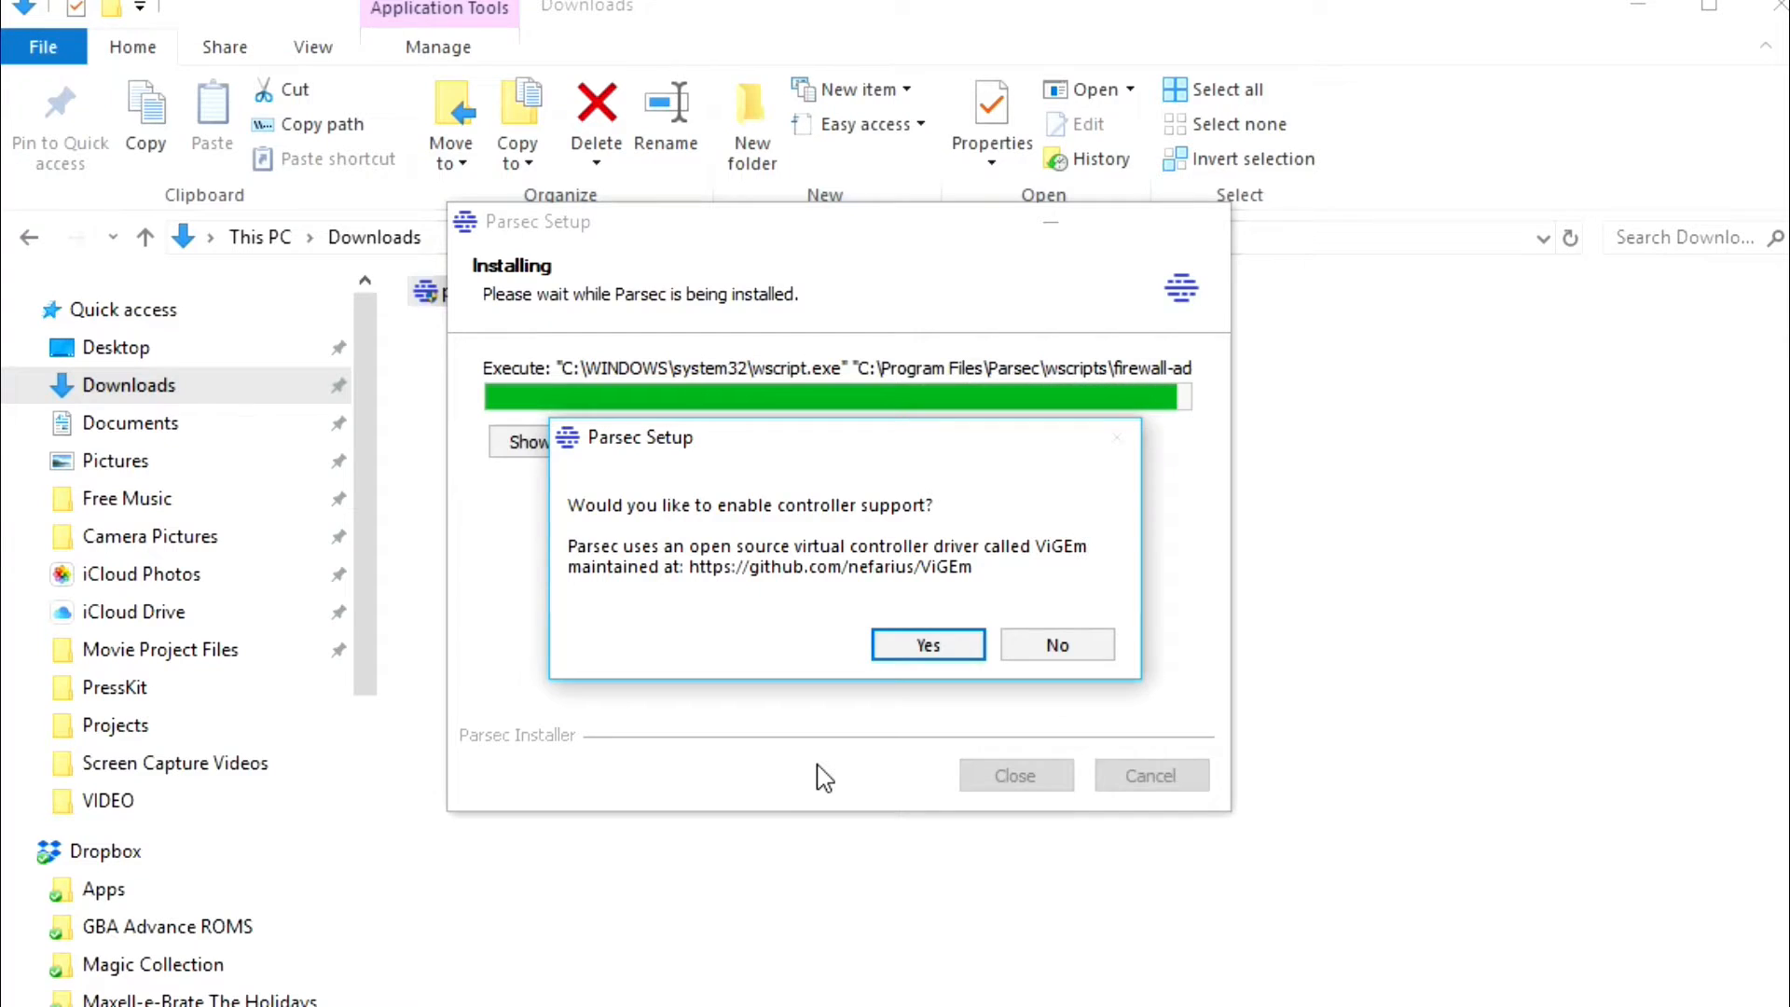
left_click(903, 645)
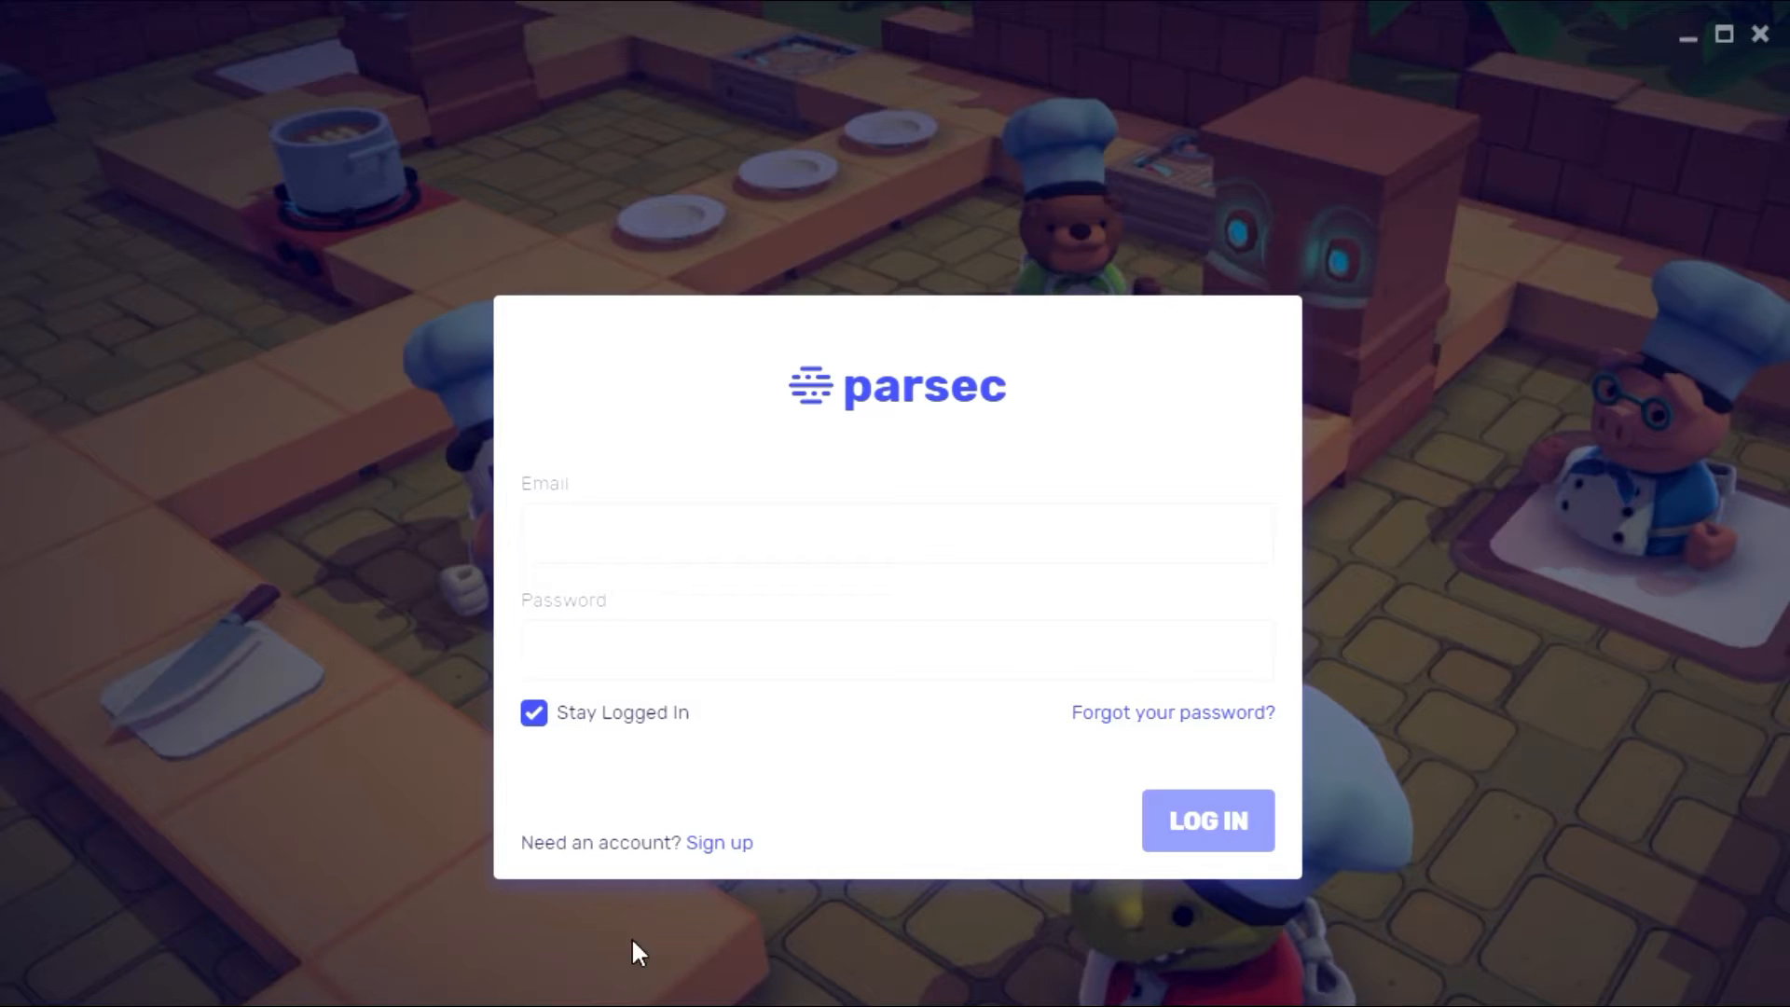
Go through the sign-up and log-in forms, entering the account email and password
left_click(721, 843)
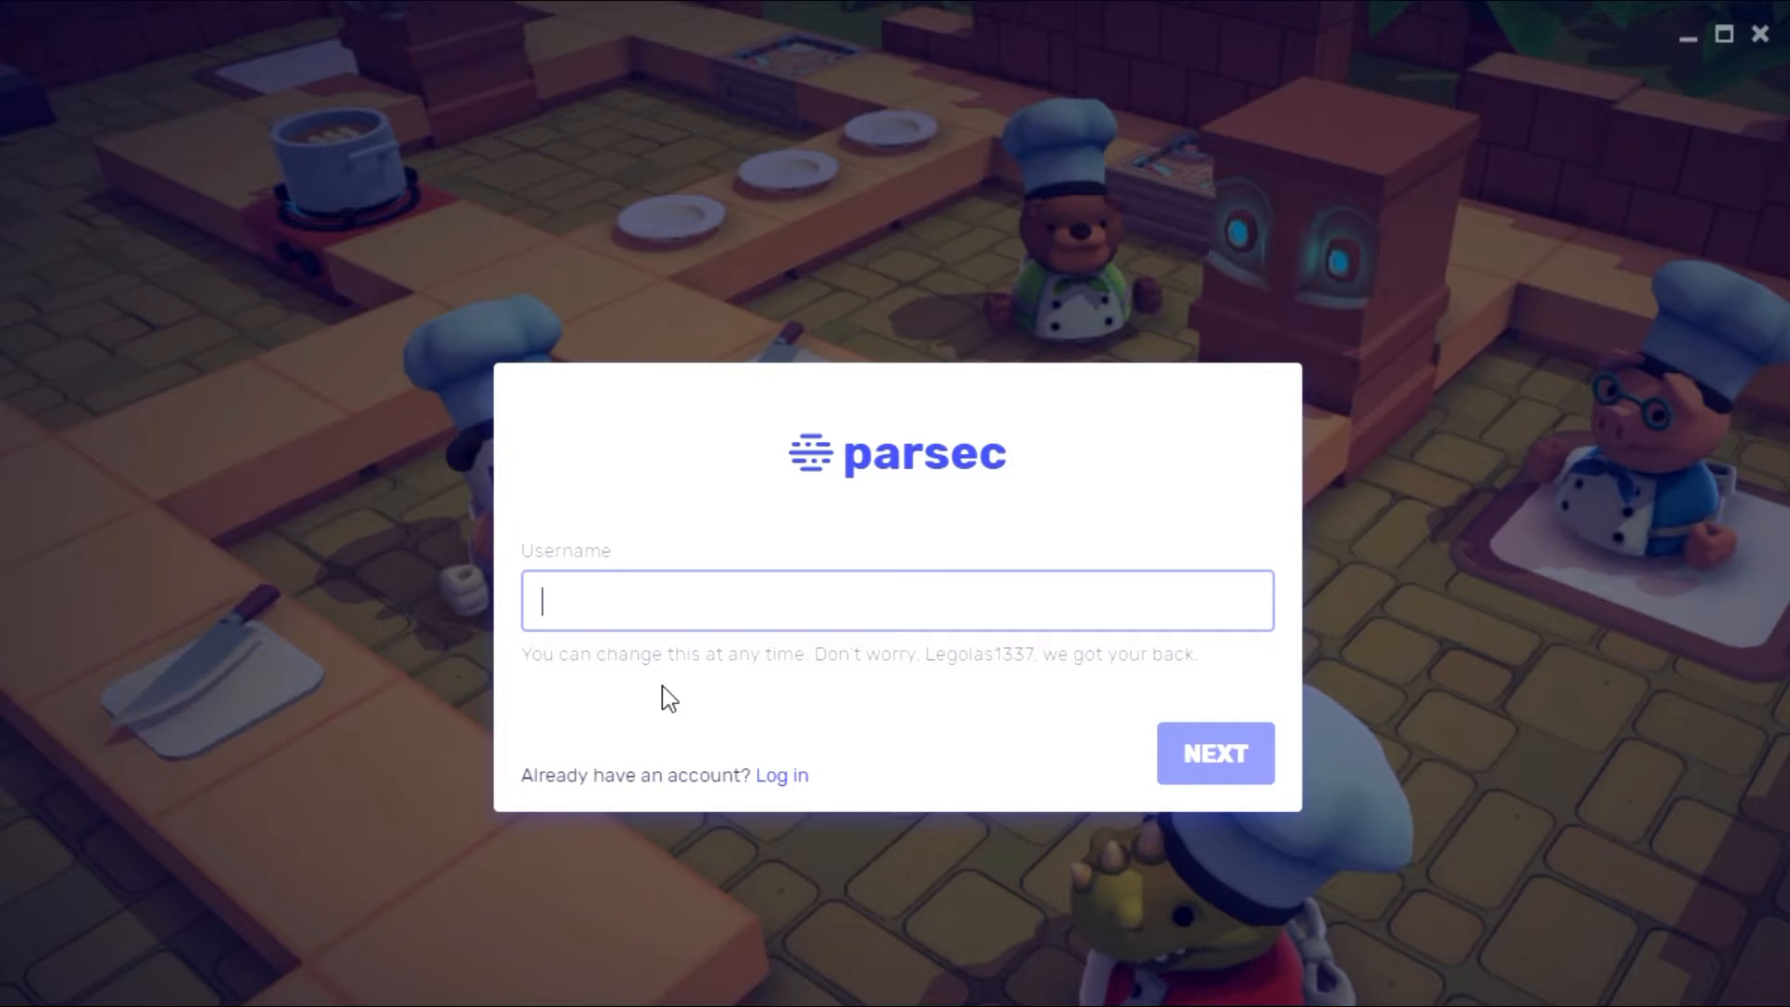
left_click(781, 775)
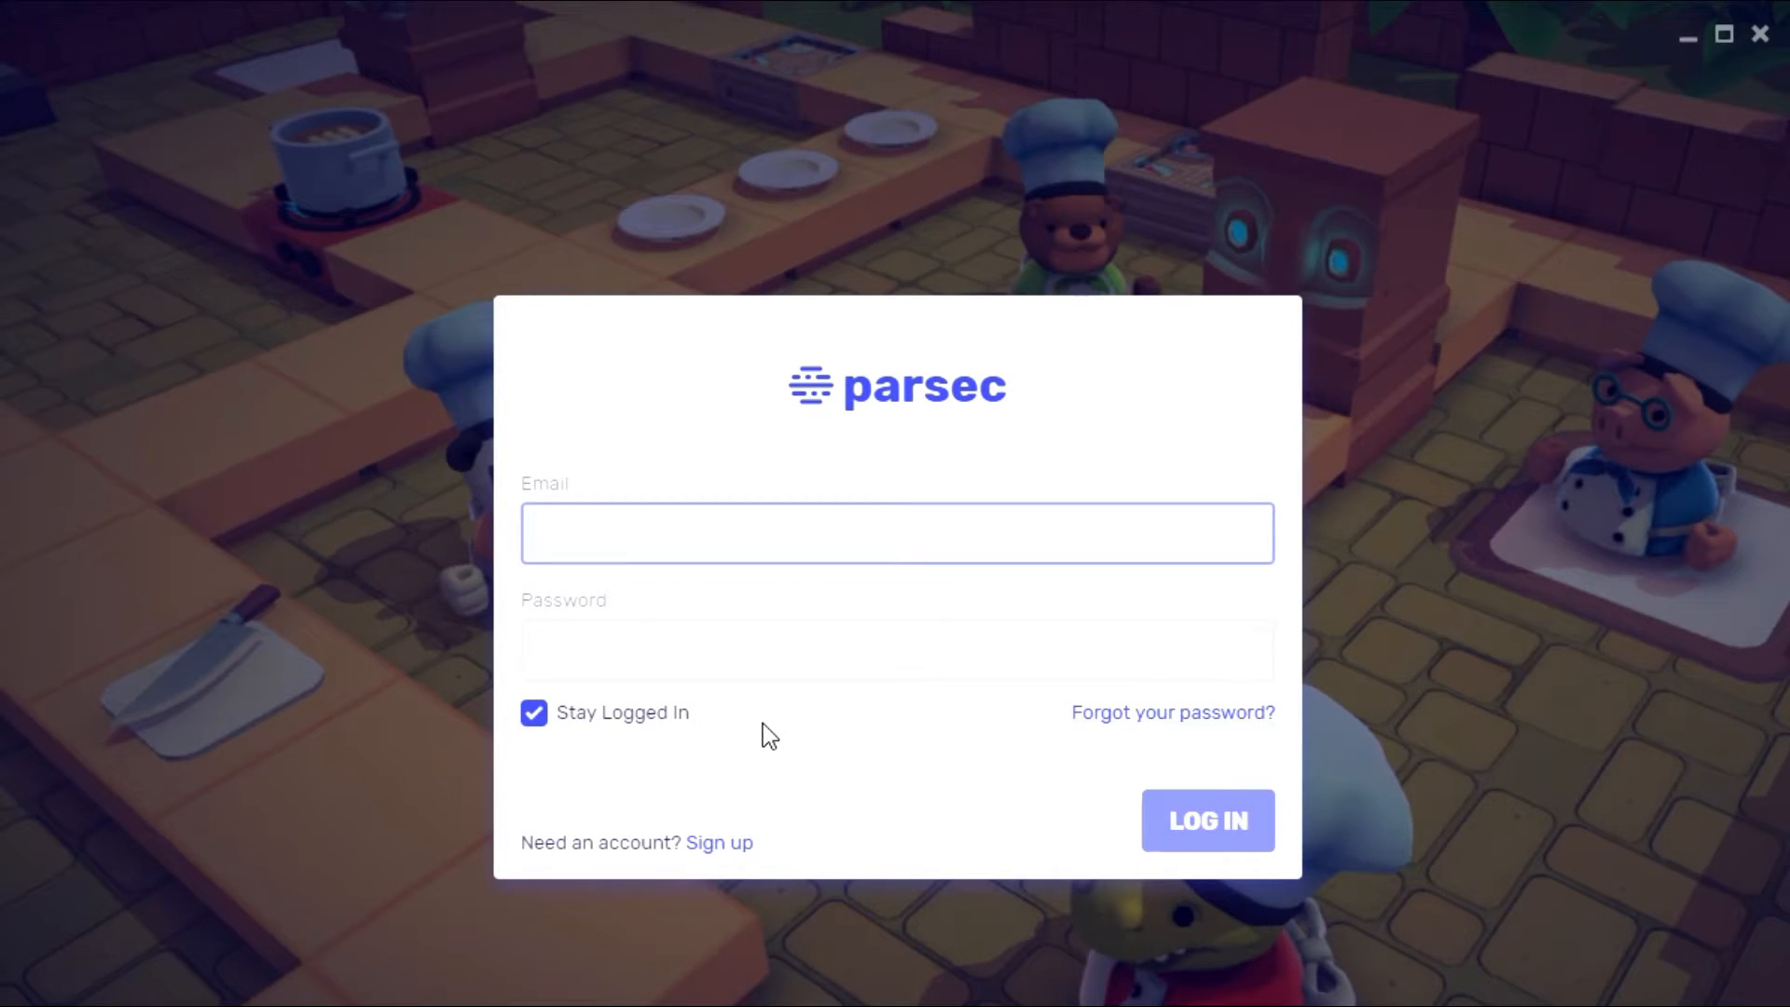
key("Tab")
type("••••••••")
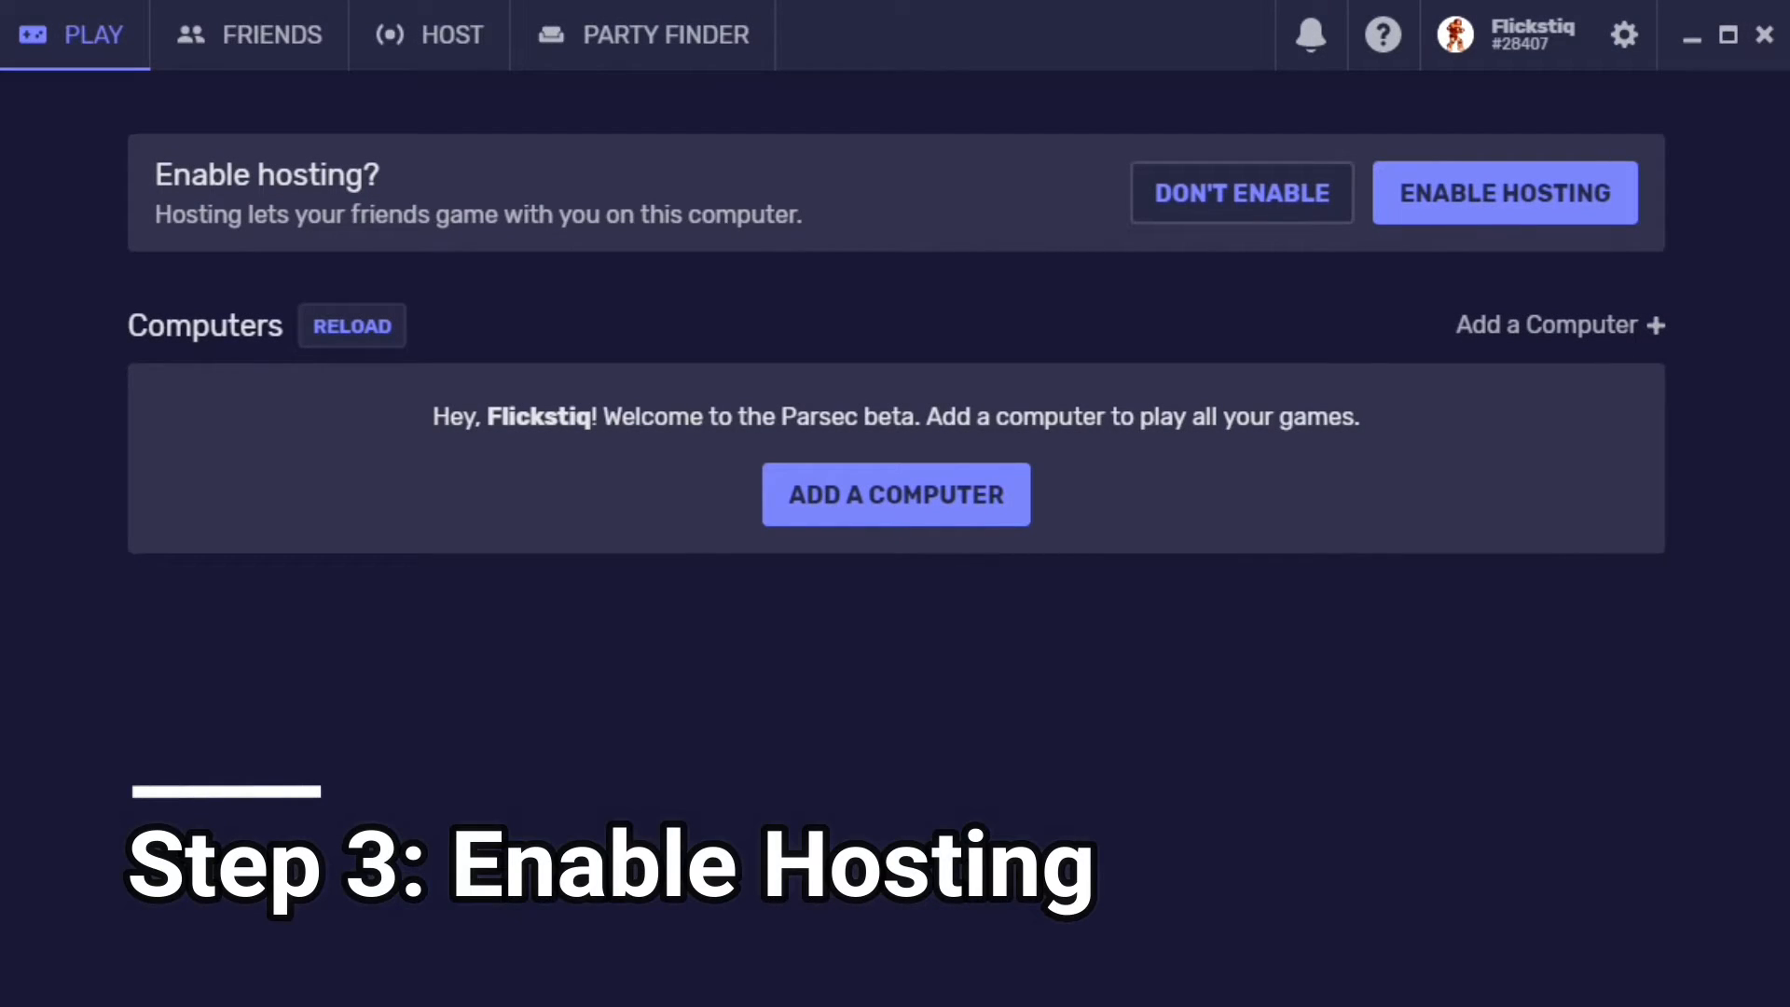
Accept the 'Enable hosting?' banner so this PC can be connected to
left_click(1483, 193)
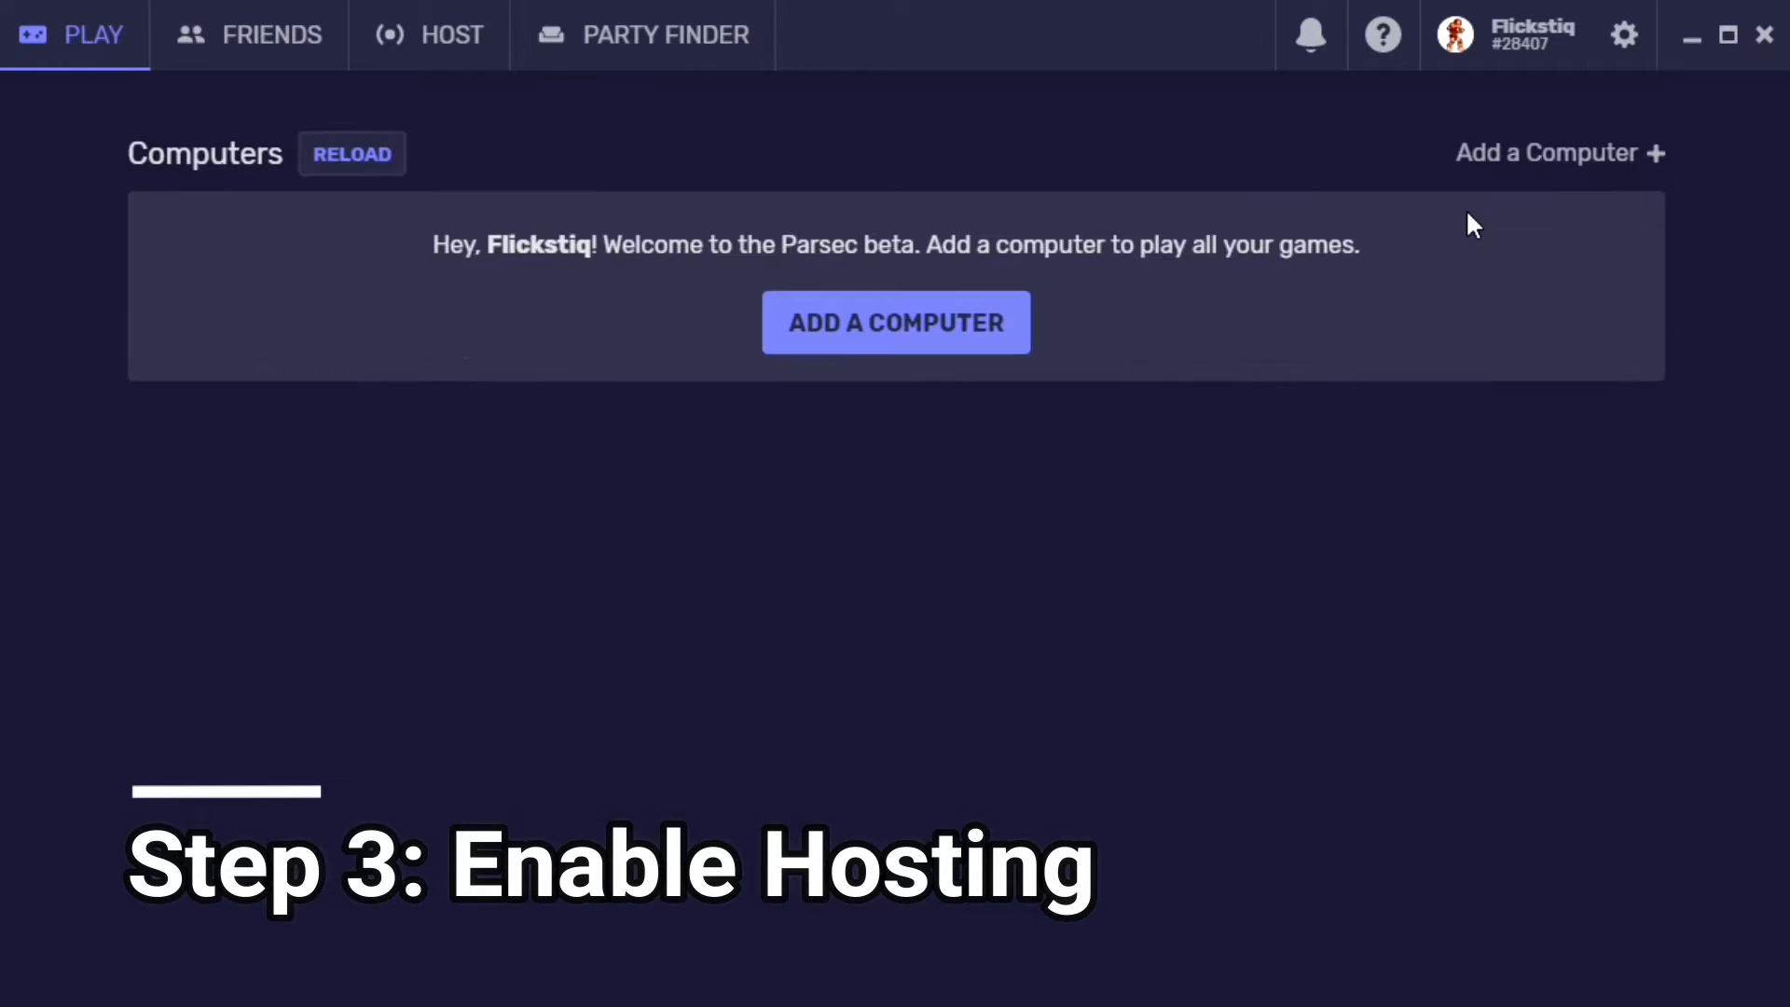